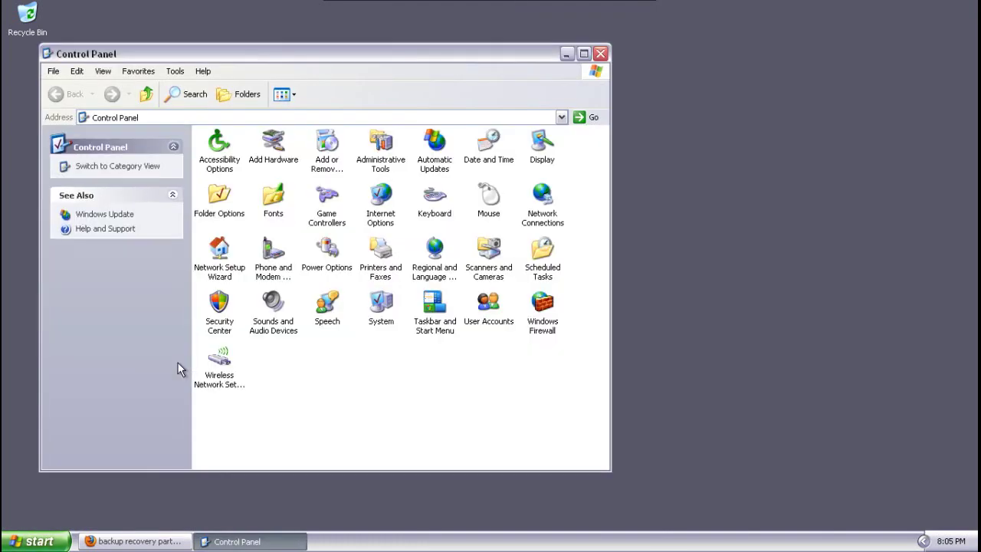
Step: Open Computer Management's Disk Management to view Disk 0's single 80.83 GB NTFS C: partition
double_click(383, 150)
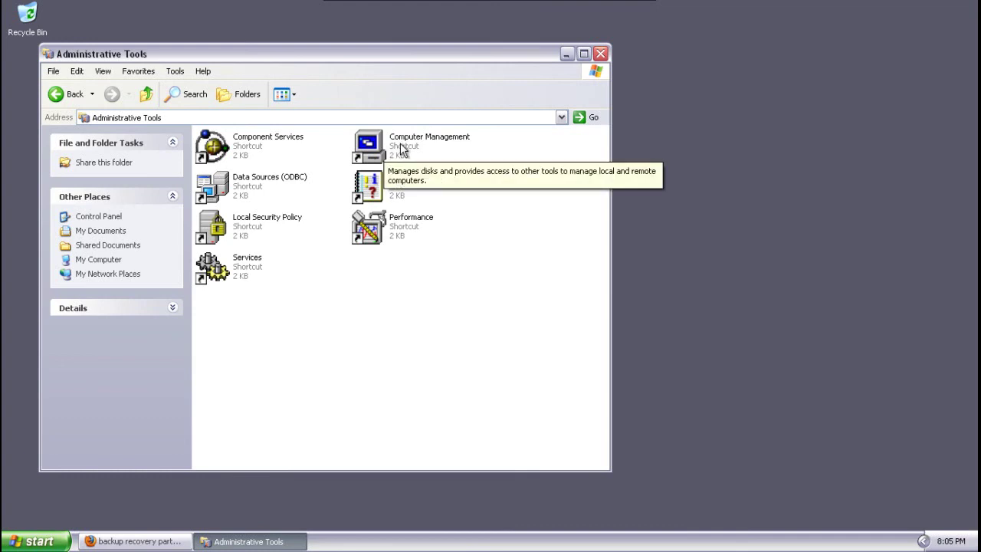
double_click(400, 145)
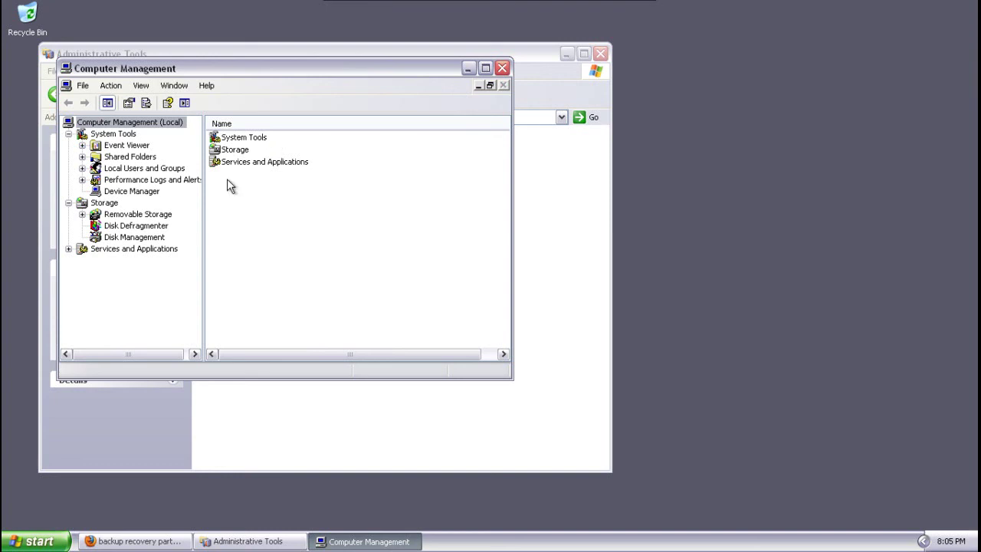
left_click(132, 239)
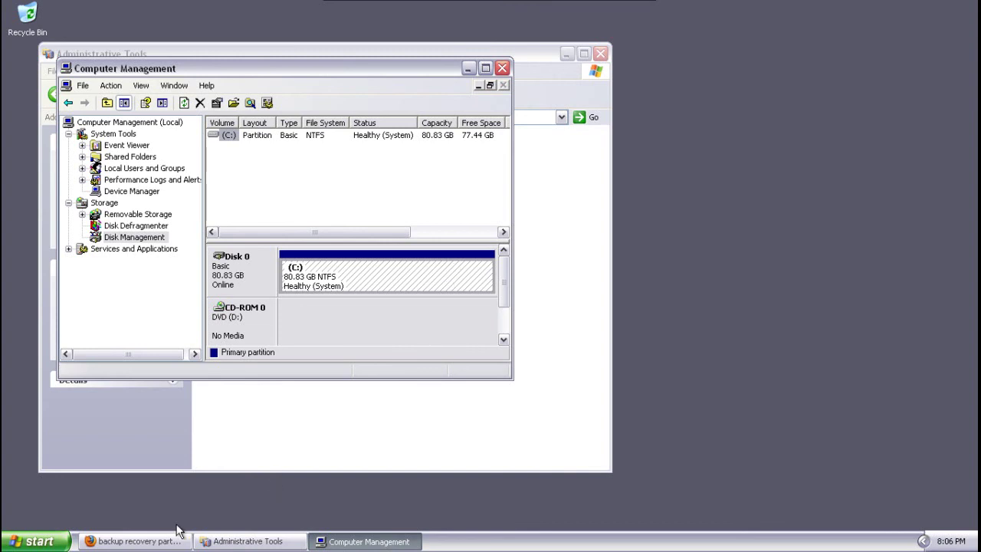
Step: Review the 'backup recovery partition' Google results alongside Computer Management, ending on the search results
left_click(153, 542)
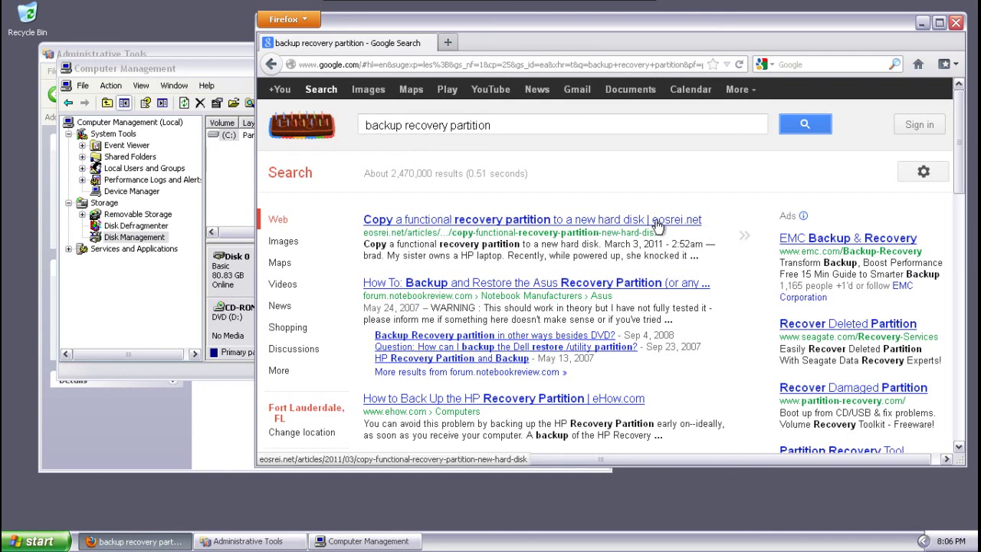
scroll(655, 226, "down", 4)
scroll(655, 226, "down", 10)
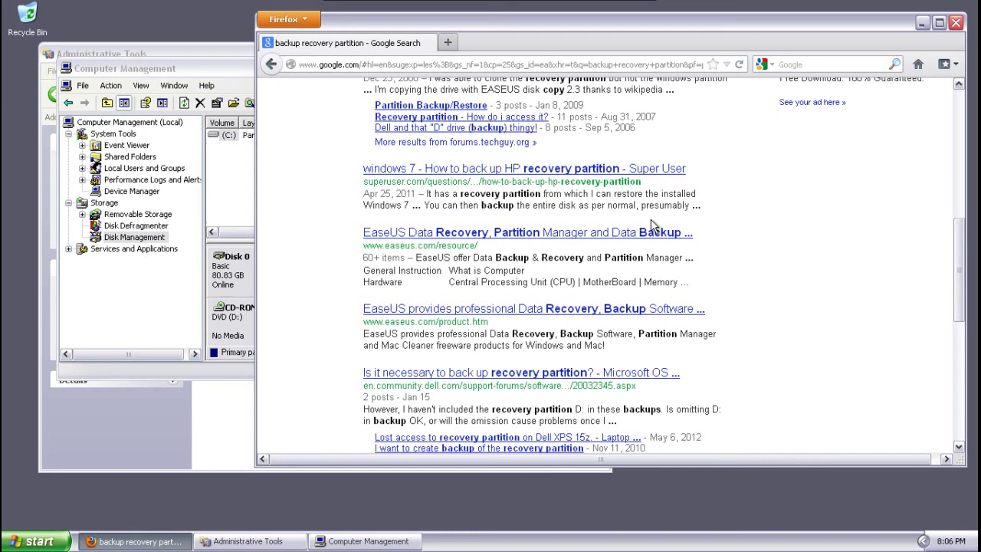
scroll(649, 220, "up", 14)
scroll(650, 221, "up", 2)
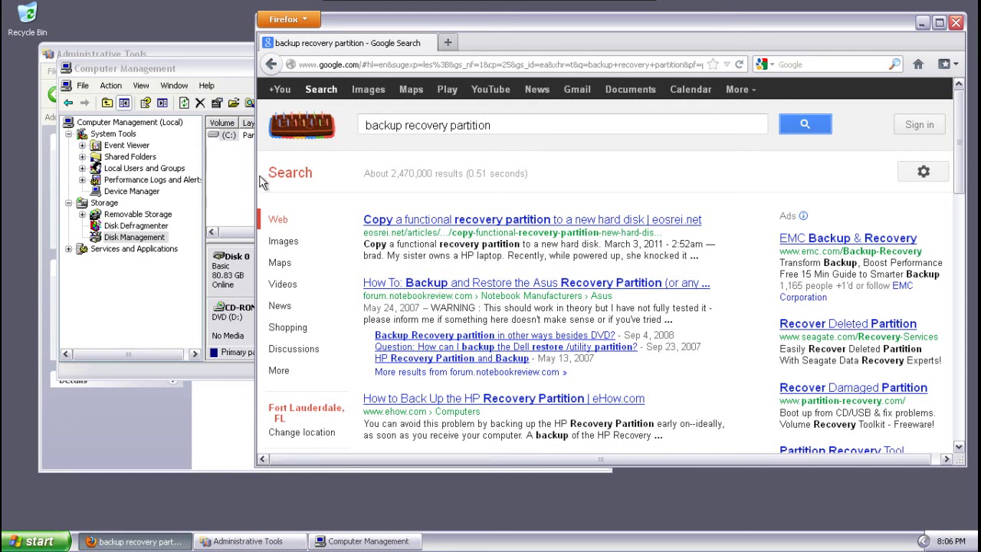
left_click(225, 163)
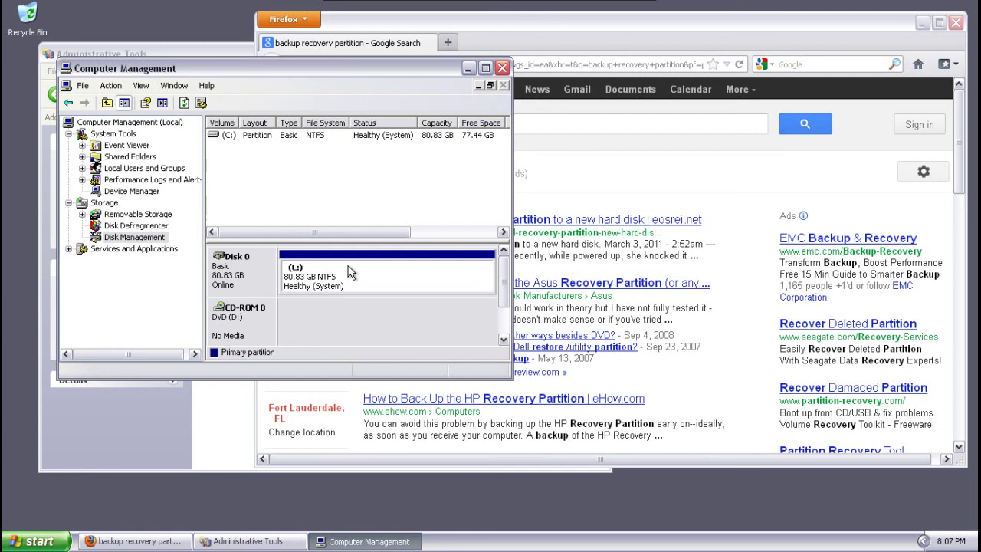
left_click(590, 180)
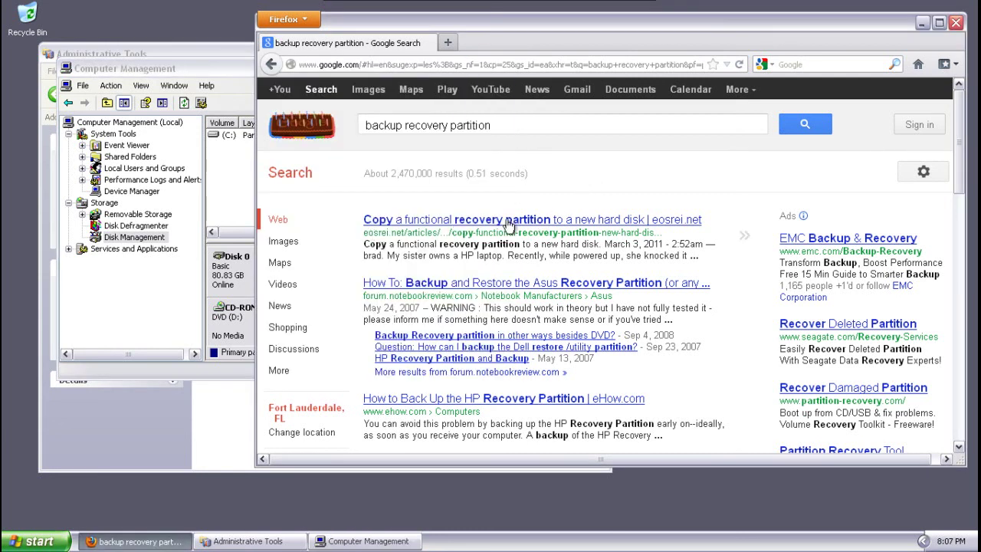
Step: Close Computer Management and Firefox, and bring up the Accessories > System Tools program list
left_click(170, 73)
left_click(502, 68)
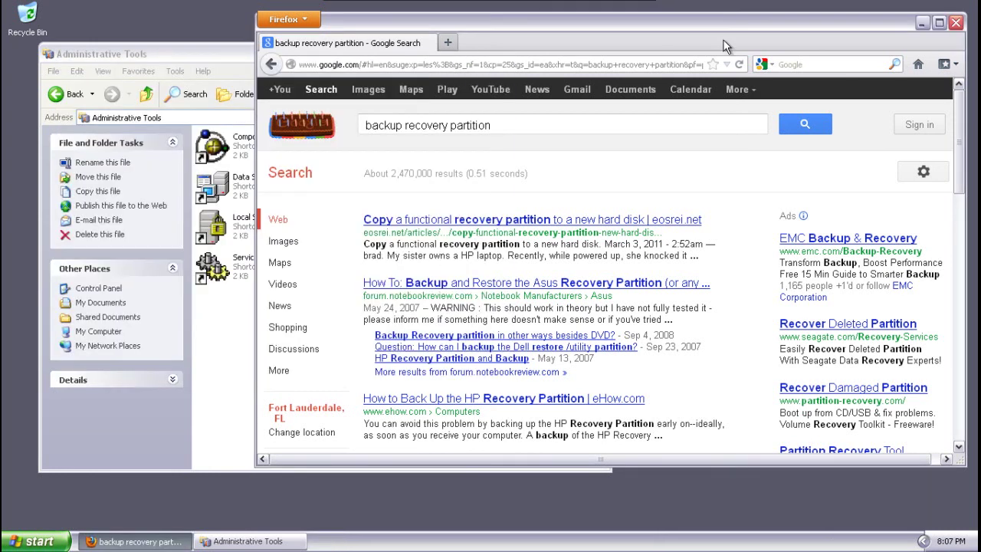
left_click(958, 24)
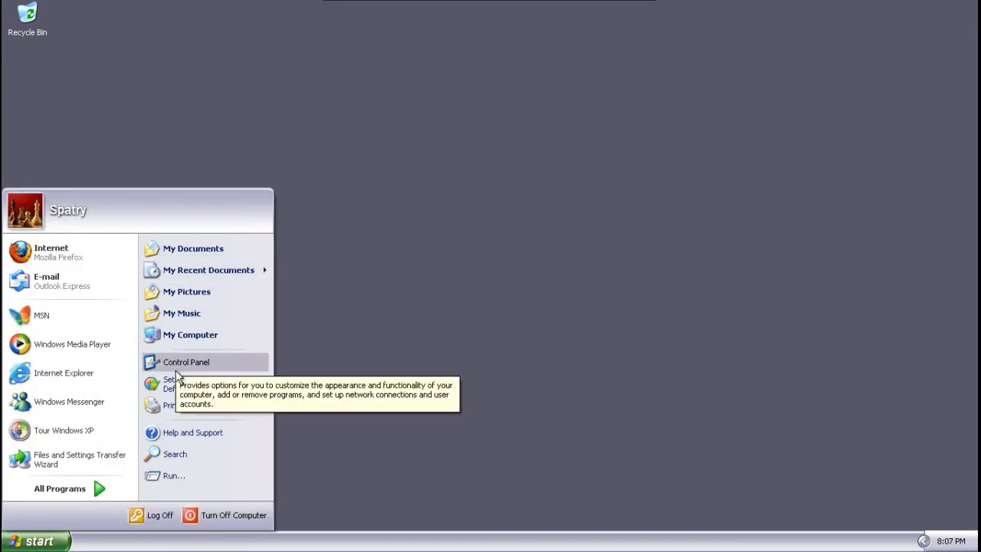
mouse_move(110, 486)
mouse_move(178, 305)
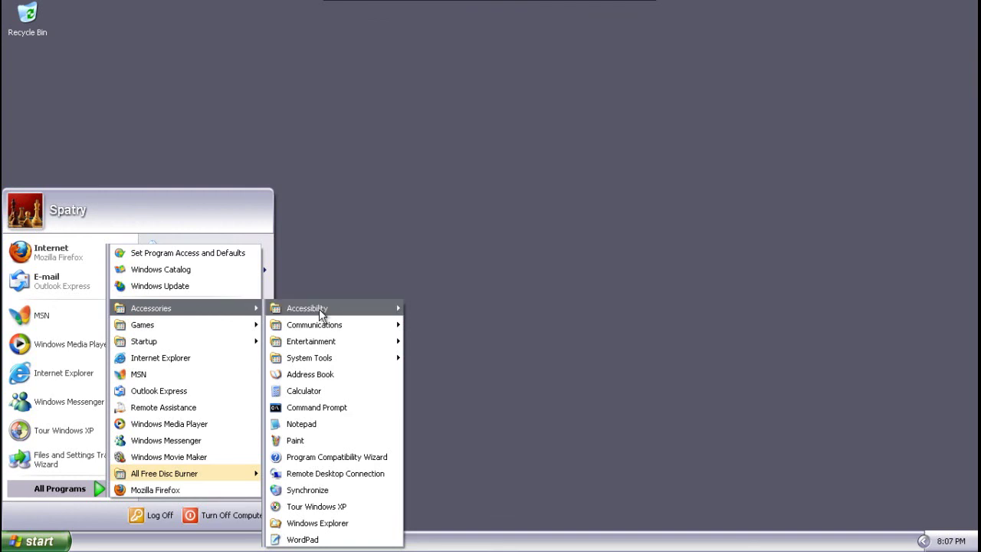
mouse_move(320, 314)
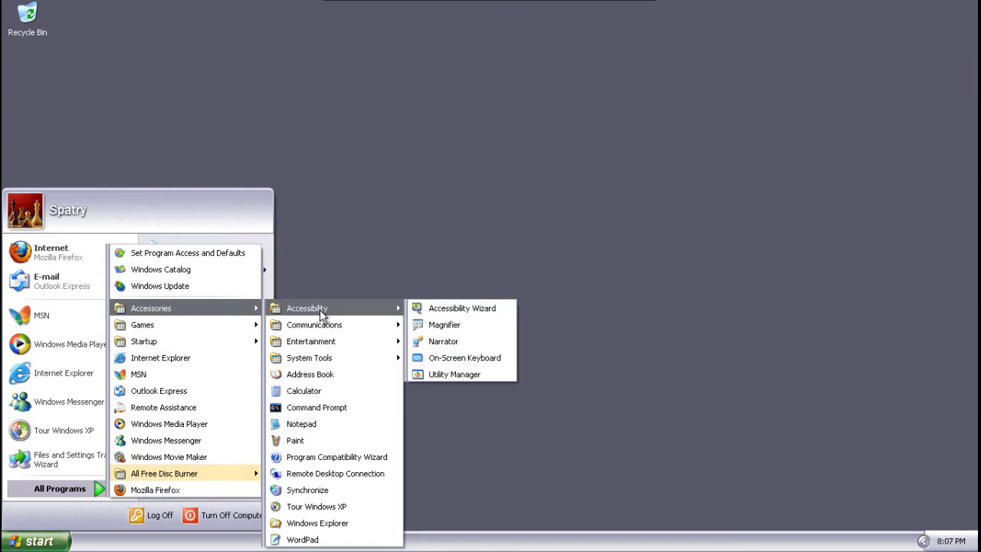
mouse_move(330, 361)
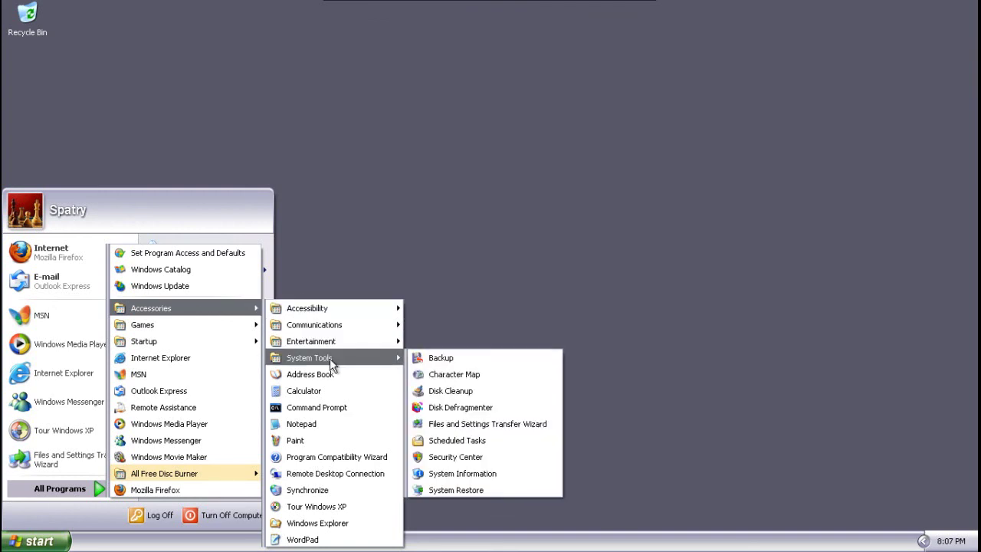
Step: Defragment drive C: in Disk Defragmenter, running the defragmentation a second time after it completes
left_click(470, 408)
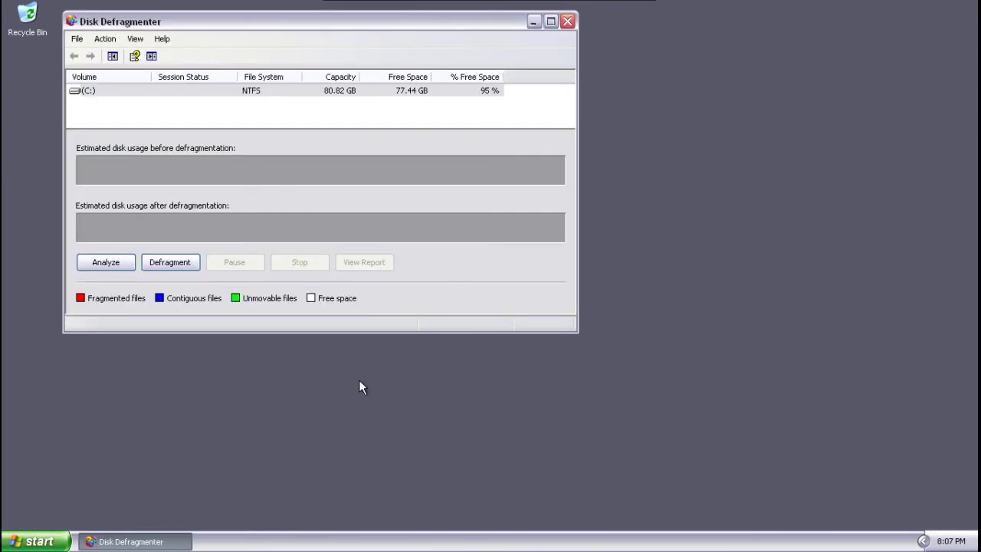
left_click(163, 263)
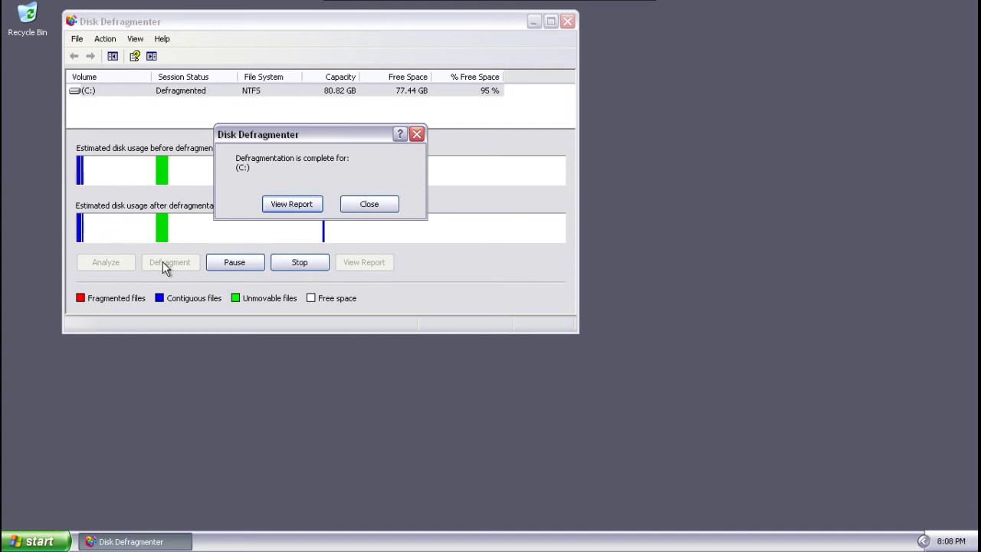
left_click(368, 205)
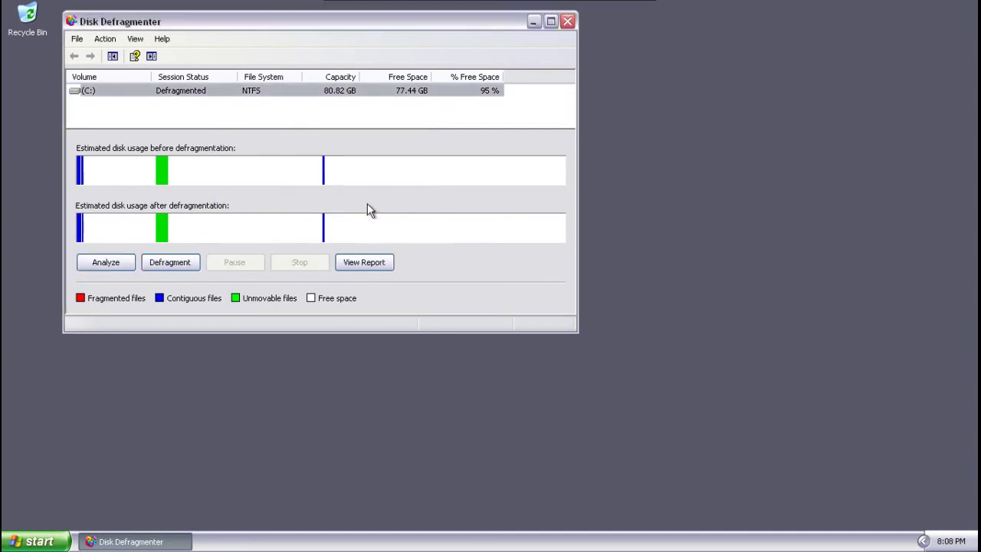
left_click(189, 263)
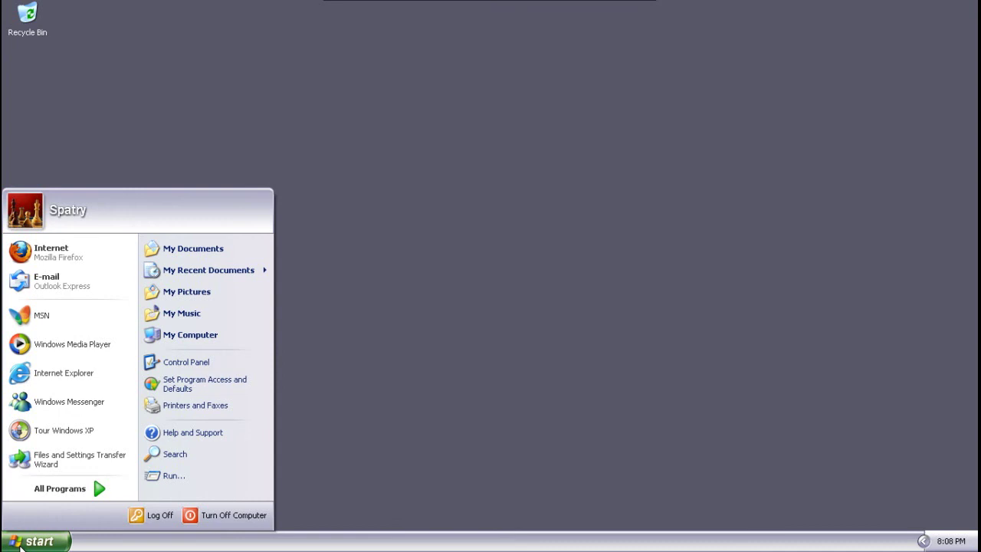
Step: Start the Backup or Restore Wizard from System Tools and choose to back up files and settings
mouse_move(125, 495)
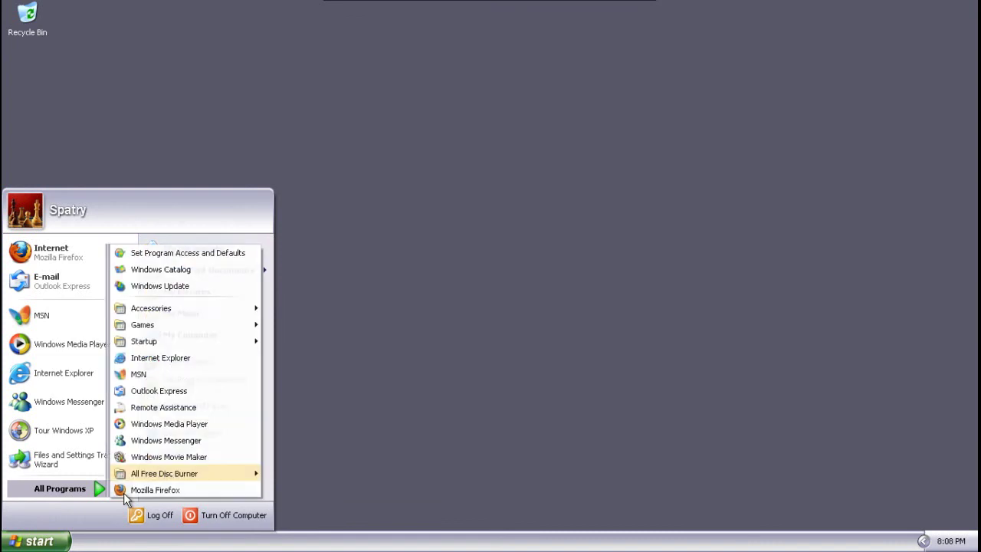
mouse_move(178, 309)
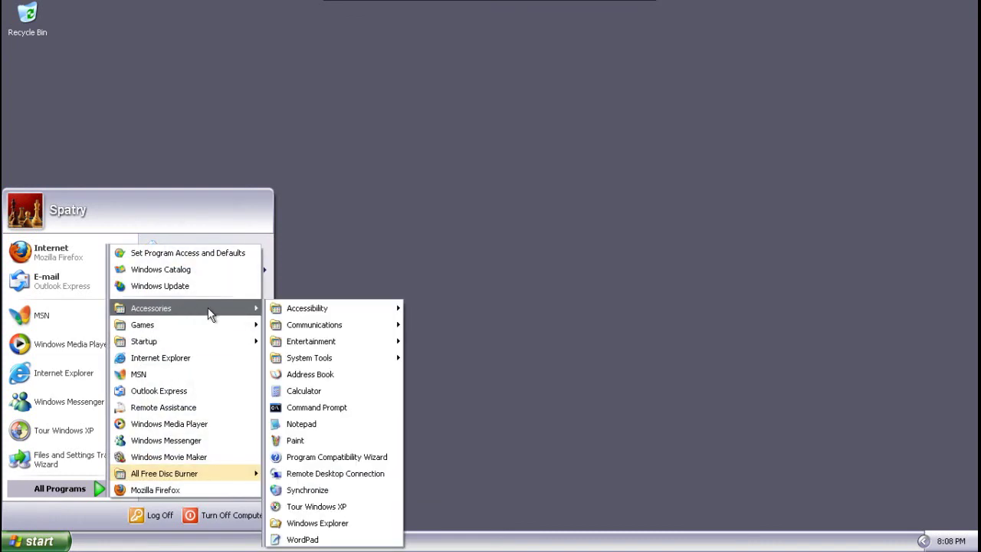
mouse_move(307, 363)
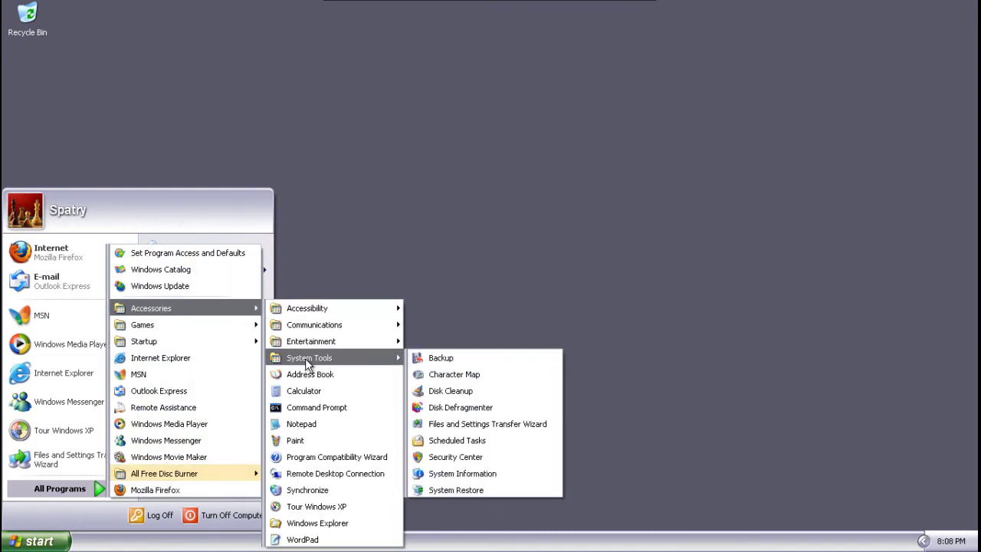
left_click(447, 358)
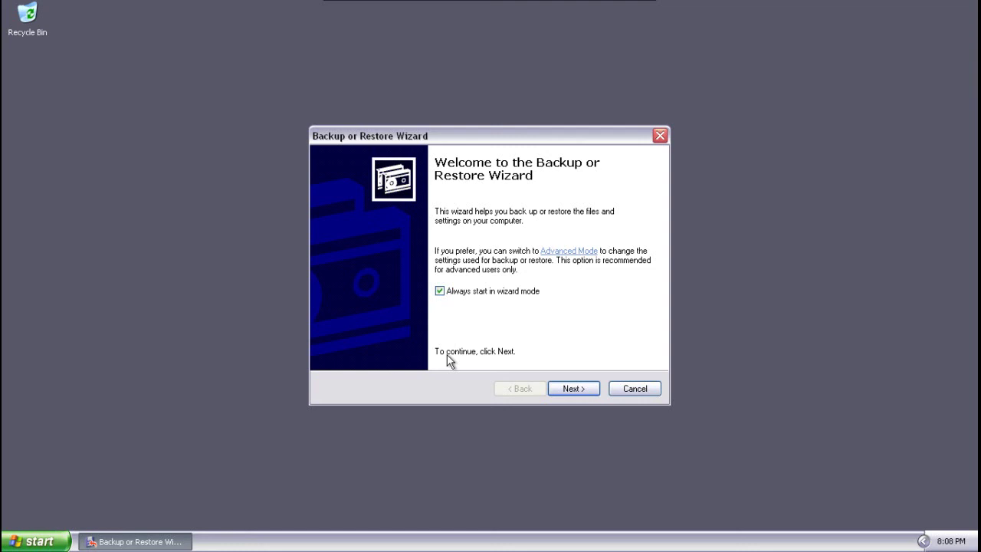
left_click(570, 391)
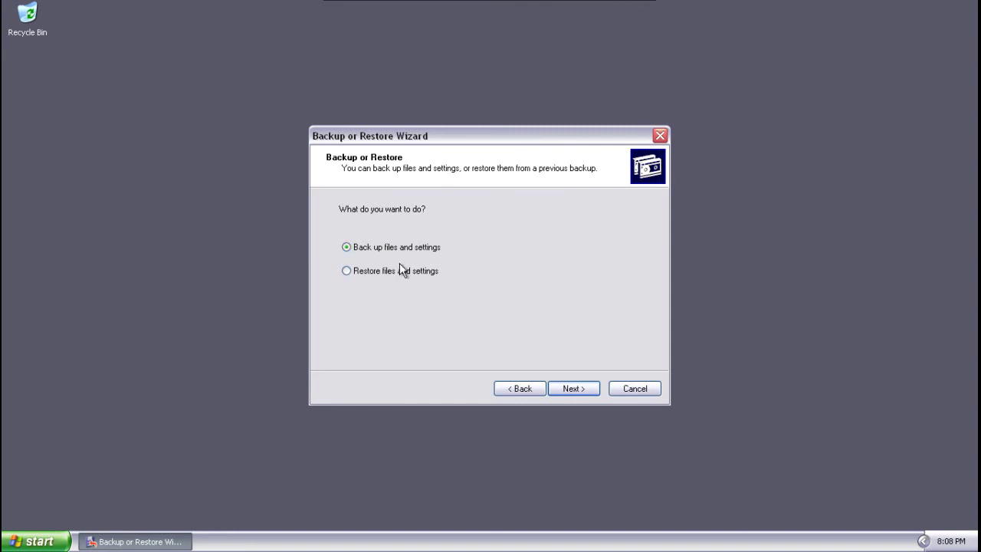
left_click(574, 389)
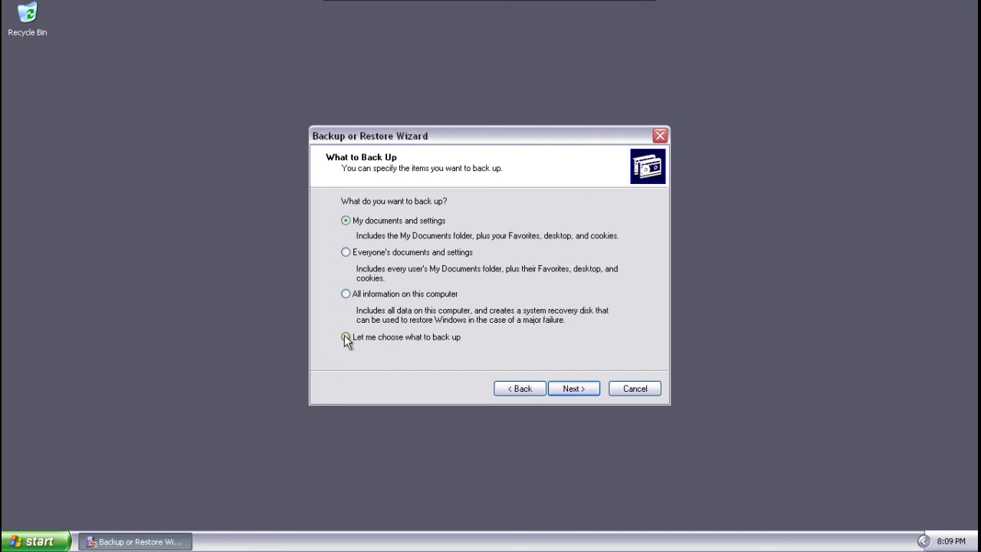
Step: Choose to pick backup items manually and expand My Computer to Local Disk (C:)
left_click(345, 338)
left_click(576, 391)
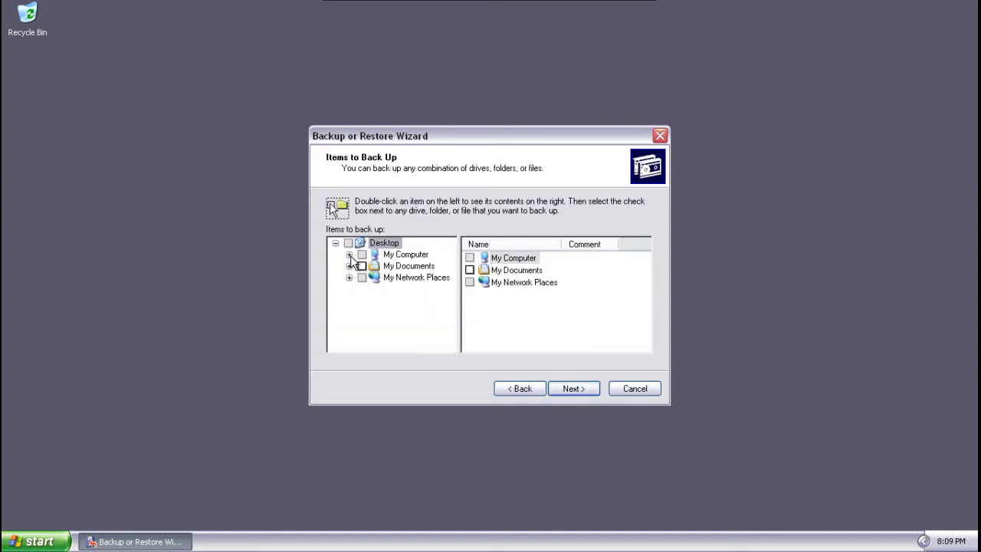
left_click(348, 255)
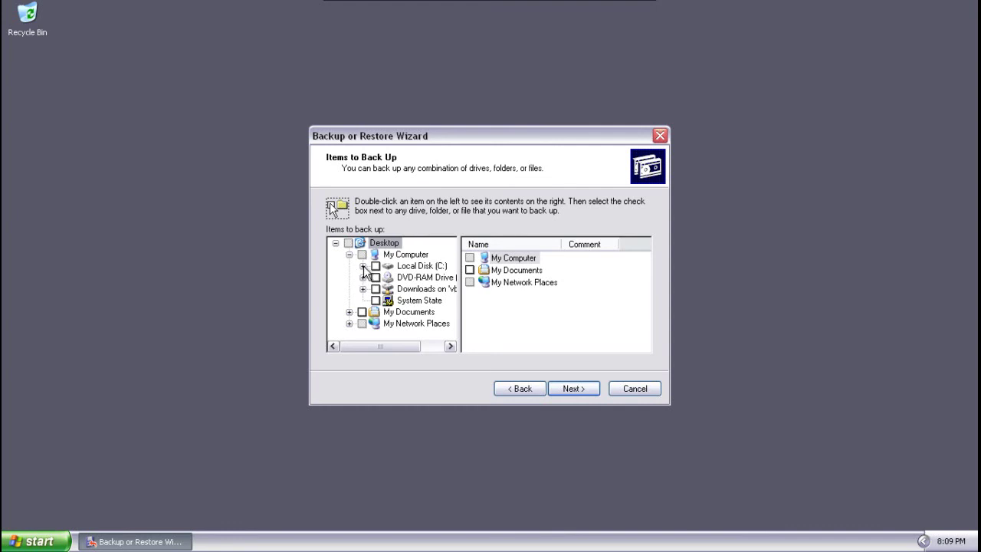
left_click(362, 266)
Step: Tick Documents and Settings and Program Files for backup, leaving System State unchecked
scroll(423, 286, "down", 1)
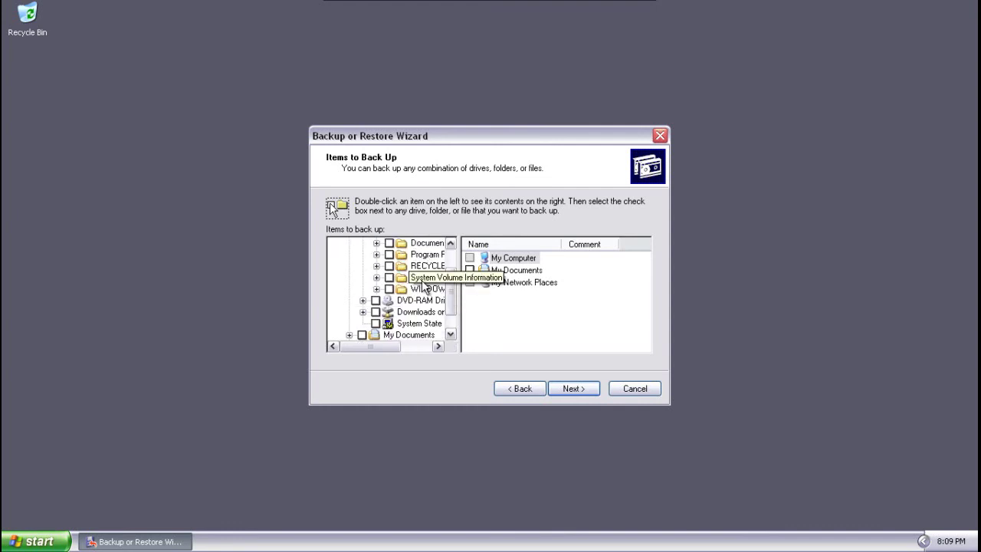
scroll(413, 284, "up", 1)
left_click(388, 277)
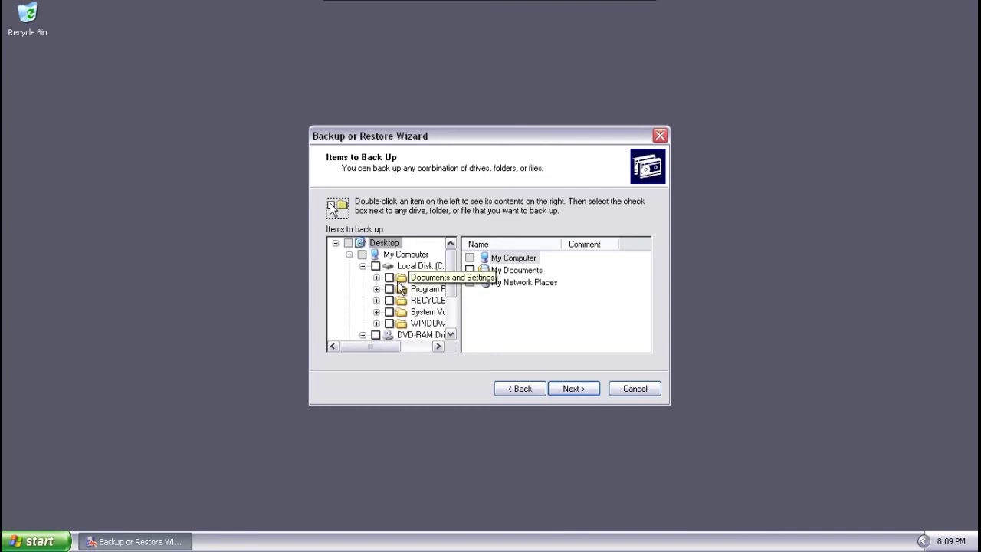
left_click(389, 277)
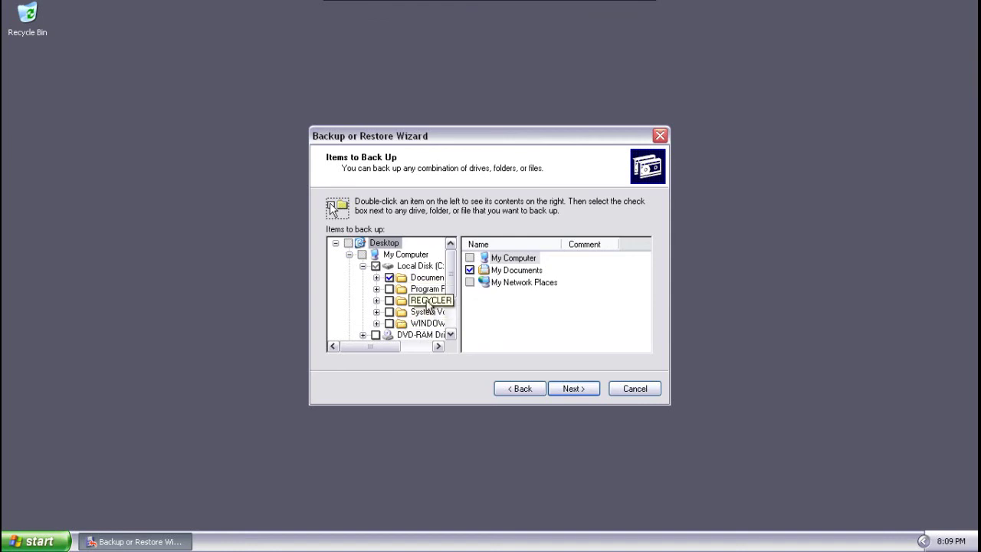
scroll(452, 297, "down", 1)
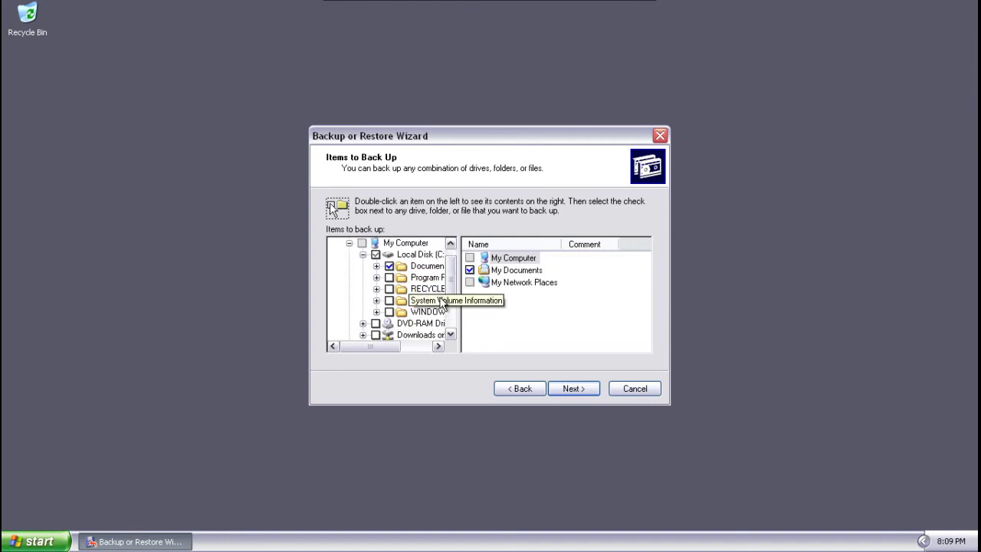
left_click(388, 278)
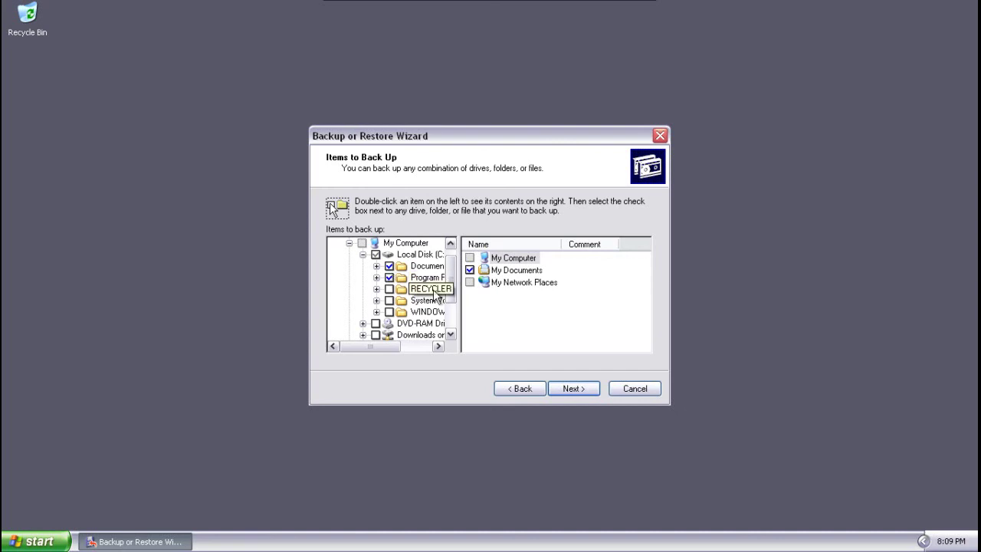
scroll(450, 314, "down", 2)
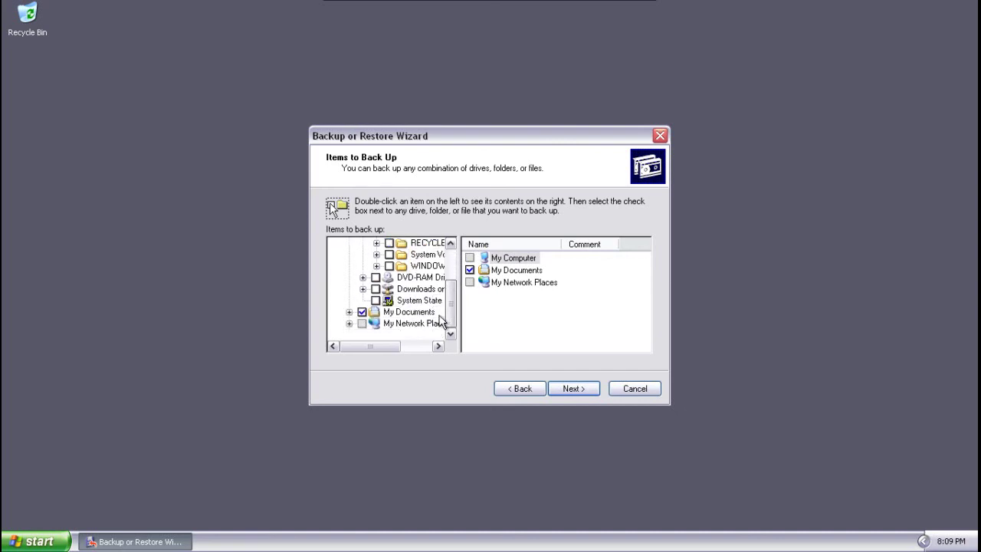
left_click(376, 301)
left_click(375, 300)
scroll(453, 303, "up", 3)
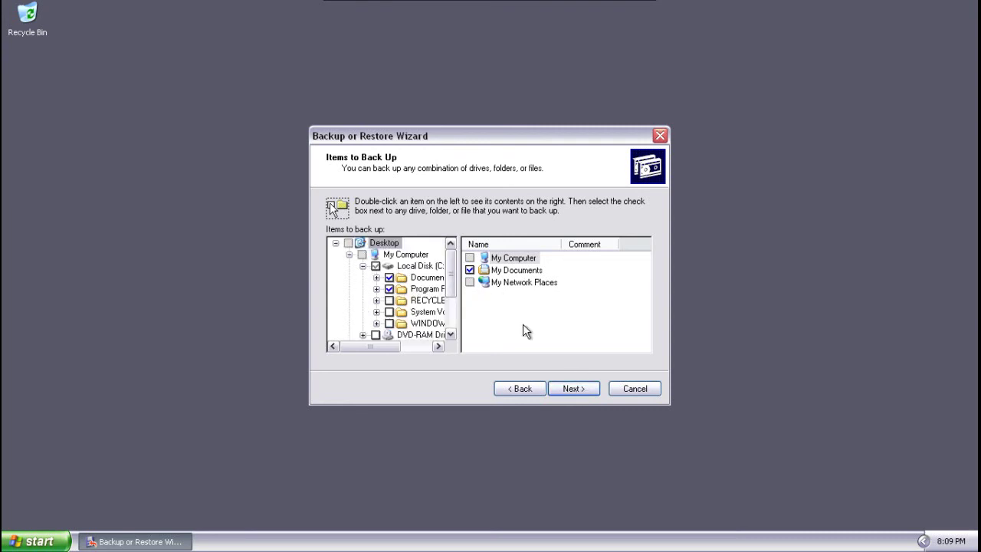
Step: Set the backup file named Backup (.bkf) to save to the Desktop
left_click(573, 388)
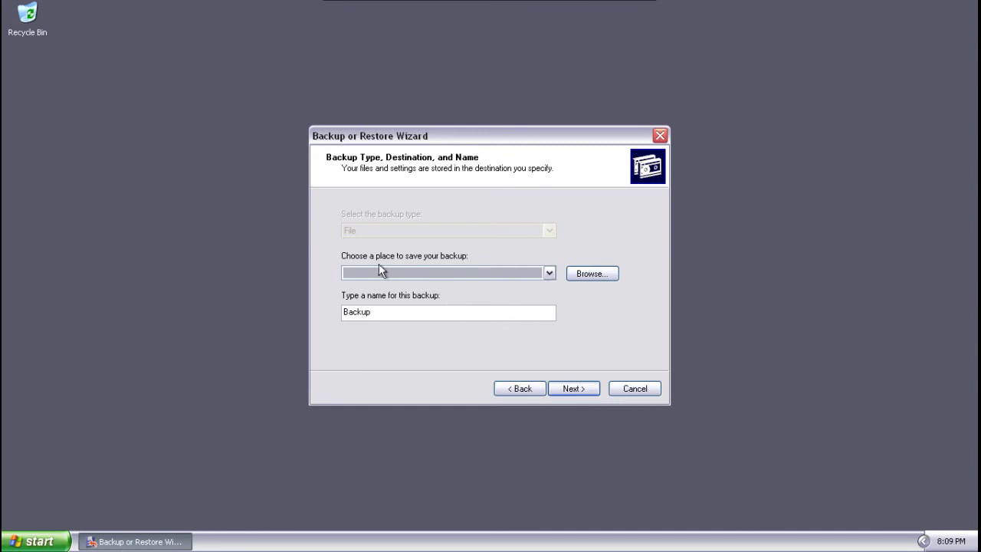
left_click(588, 276)
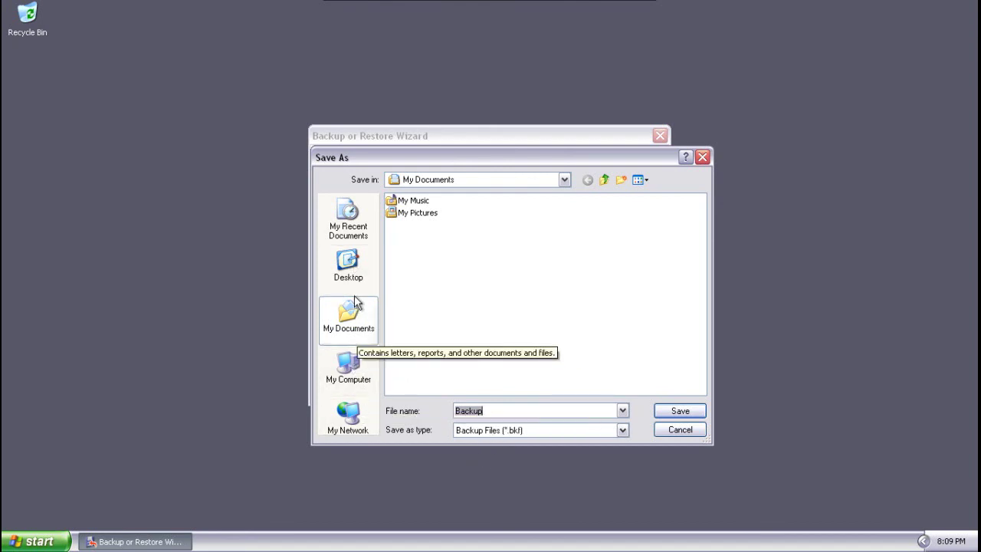
left_click(604, 180)
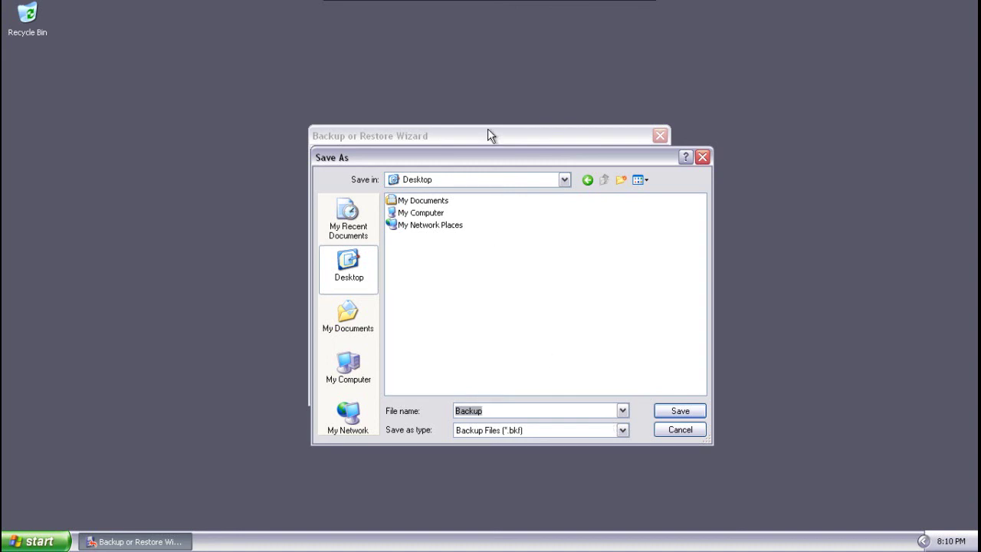
left_click_drag(481, 150, 445, 153)
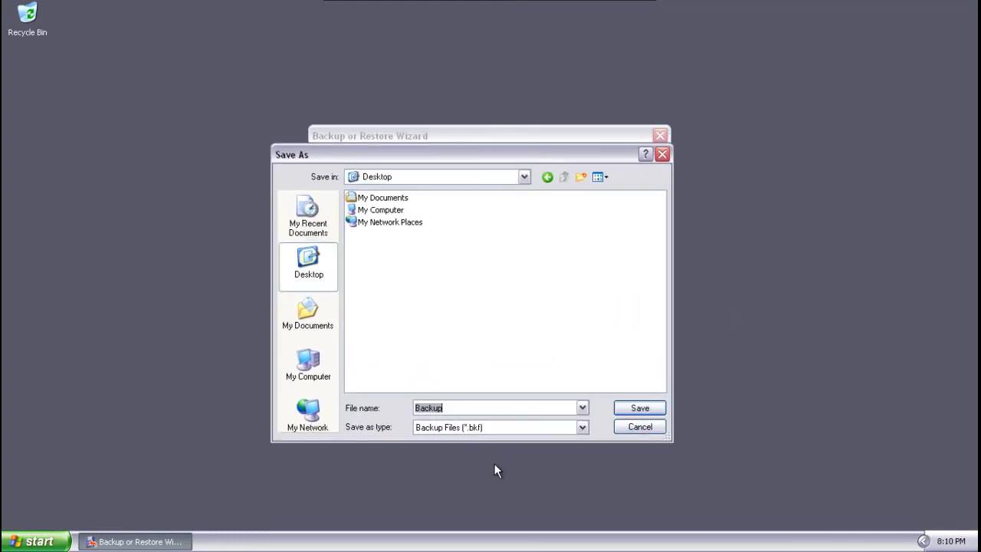